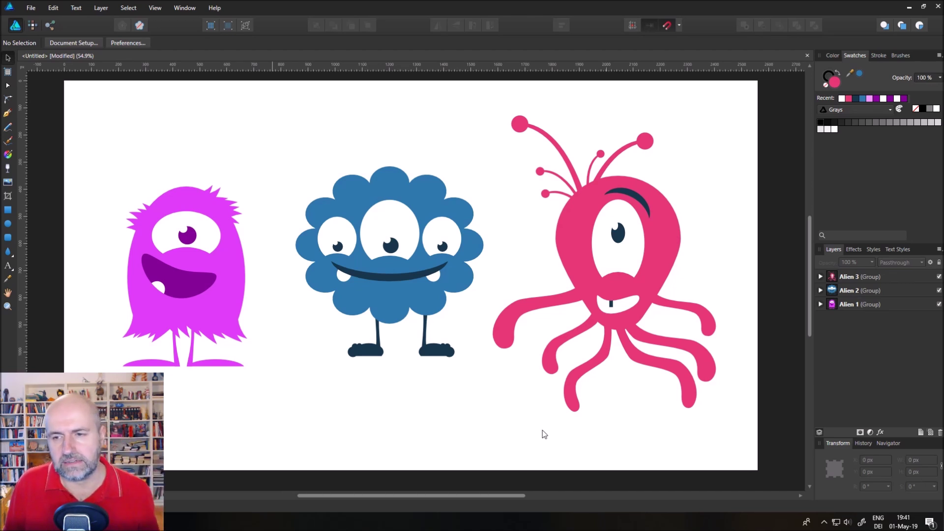
Step: Hide the Alien 3, Alien 2 and Alien 1 groups
{"action": "left_click", "coordinate": [939, 277]}
{"action": "left_click", "coordinate": [940, 290]}
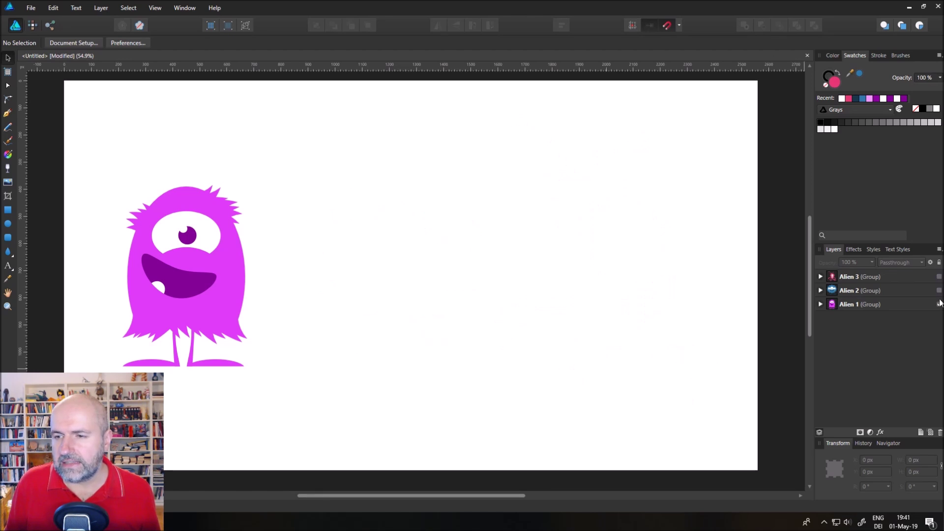
{"action": "left_click", "coordinate": [939, 304]}
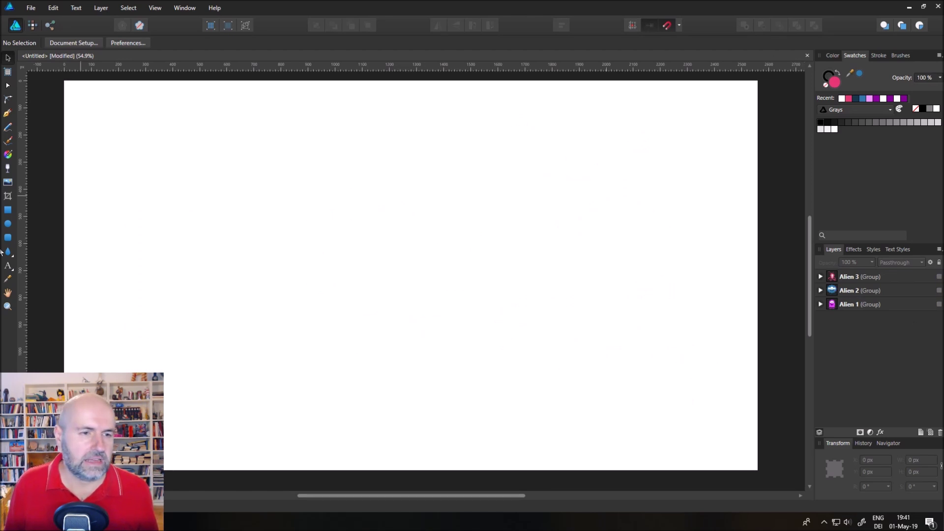
Step: Draw a pink teardrop about 488 px wide and 952 px high in the middle of the page
{"action": "left_click", "coordinate": [7, 251]}
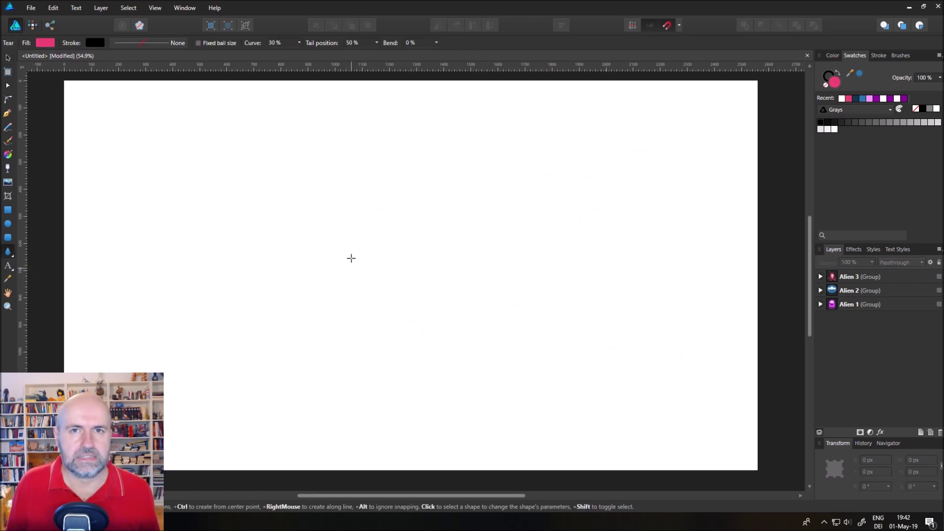
{"action": "left_click_drag", "start_coordinate": [321, 153], "coordinate": [454, 410]}
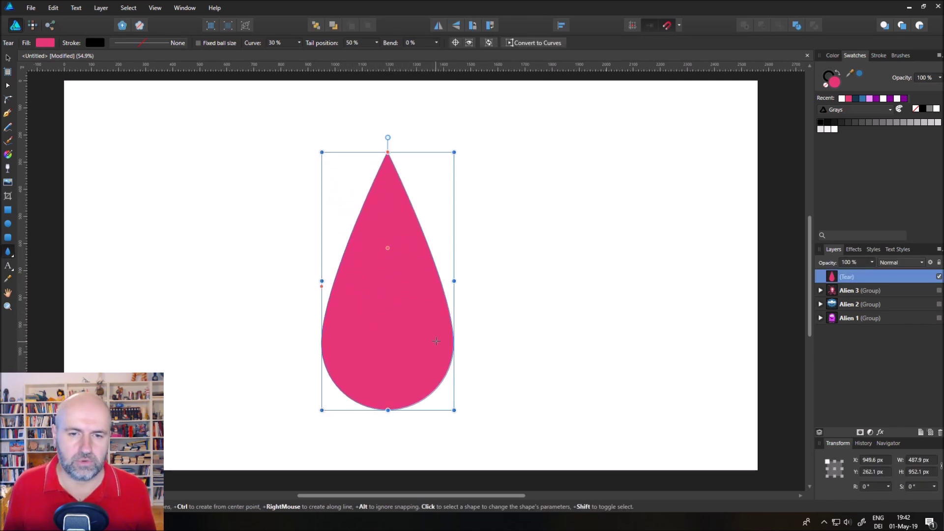
{"action": "left_click", "coordinate": [8, 252]}
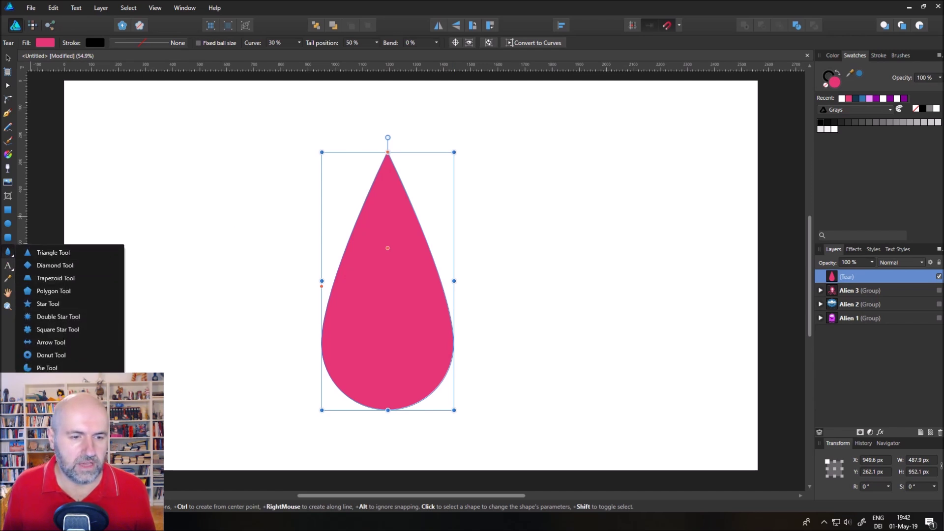
{"action": "left_click", "coordinate": [5, 254]}
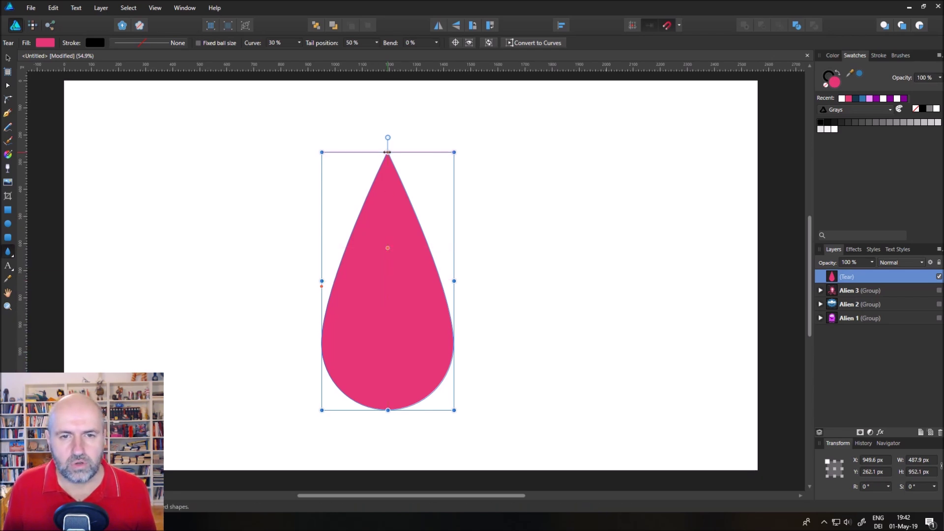
Step: Reshape the teardrop into a curved flame with 81% tail position, -100% bend and 25% curve
{"action": "left_click_drag", "start_coordinate": [388, 152], "coordinate": [430, 153]}
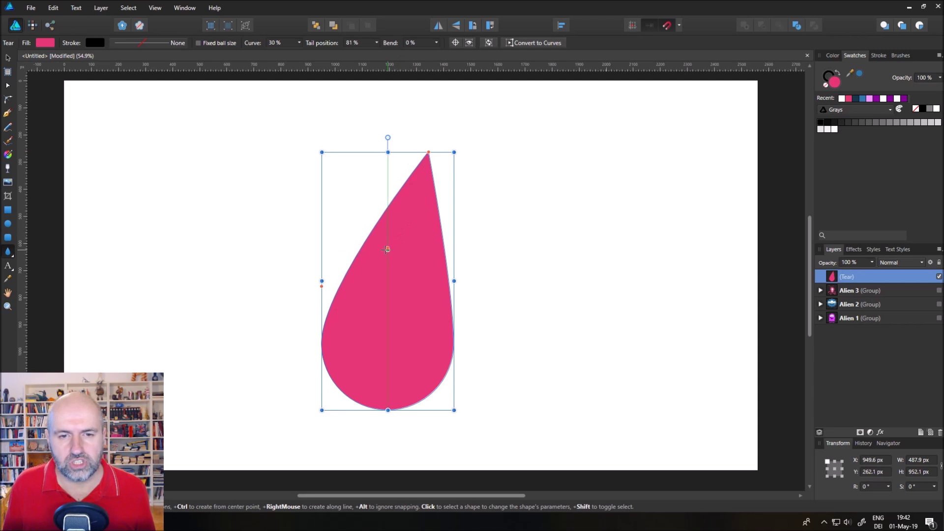
{"action": "left_click_drag", "start_coordinate": [423, 248], "coordinate": [298, 247]}
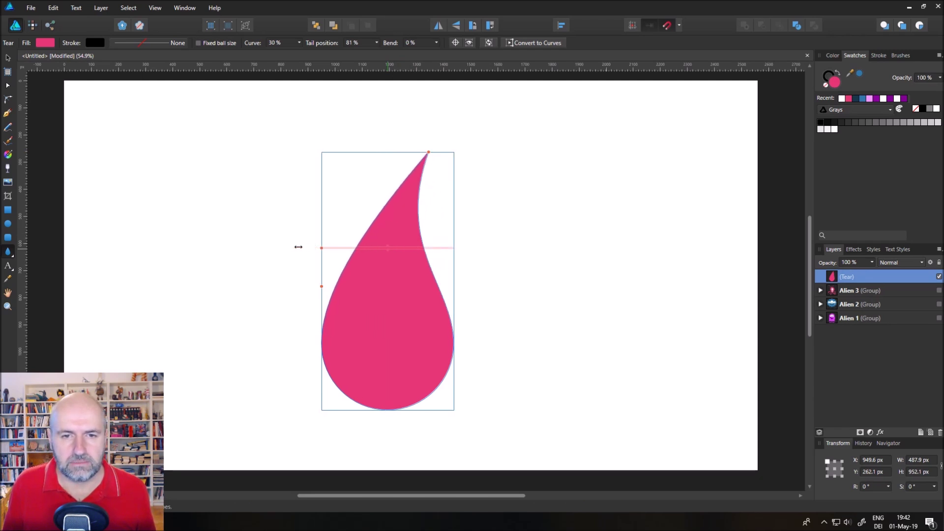
{"action": "mouse_move", "coordinate": [322, 287]}
{"action": "left_mouse_down"}
{"action": "mouse_move", "coordinate": [314, 372]}
{"action": "mouse_move", "coordinate": [318, 204]}
{"action": "mouse_move", "coordinate": [315, 363]}
{"action": "mouse_move", "coordinate": [321, 295]}
{"action": "left_mouse_up"}
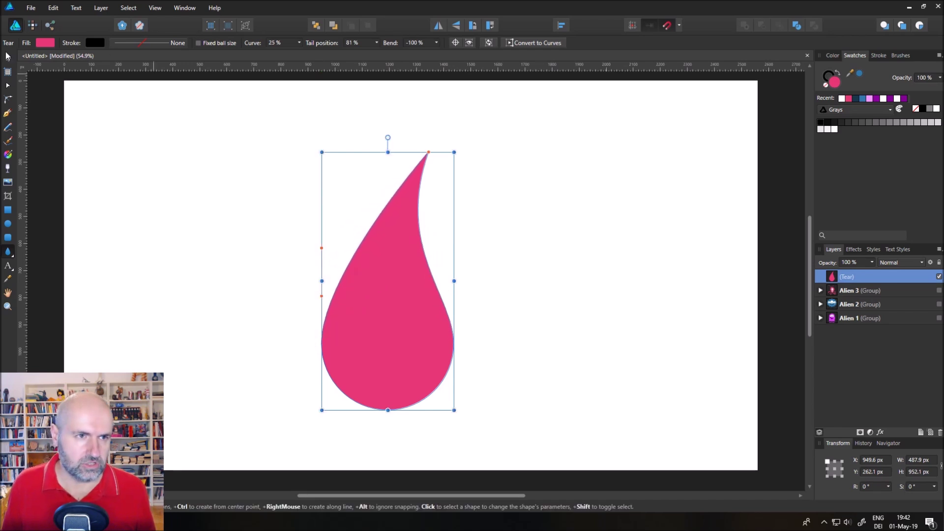
{"action": "left_click", "coordinate": [9, 63]}
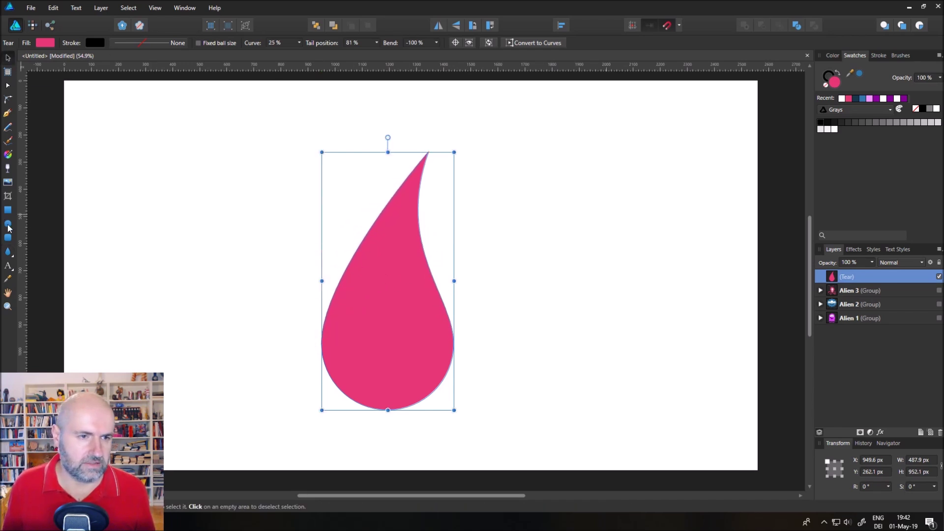
Step: Draw a segment shape about 624 px wide and 807 px high beside the teardrop as the alien's body
{"action": "left_click", "coordinate": [9, 252]}
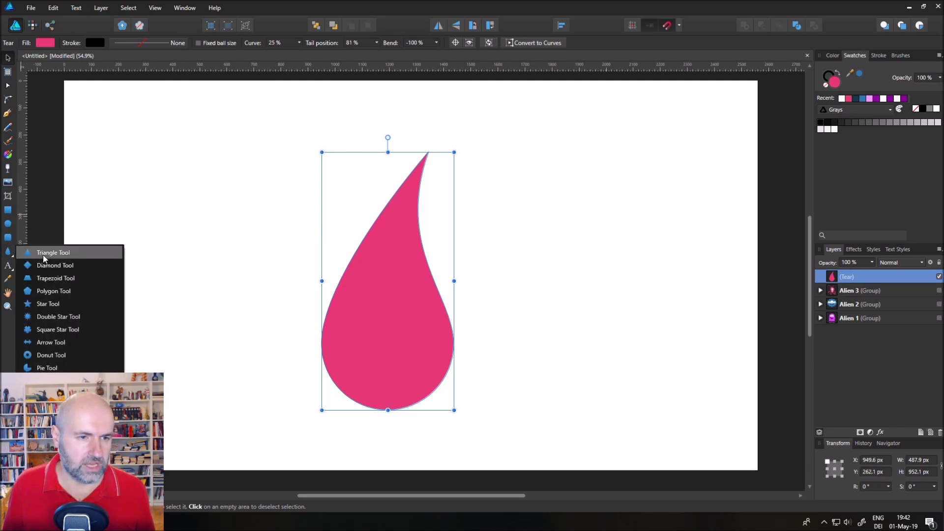
{"action": "left_click", "coordinate": [49, 380]}
{"action": "left_click_drag", "start_coordinate": [138, 148], "coordinate": [307, 371]}
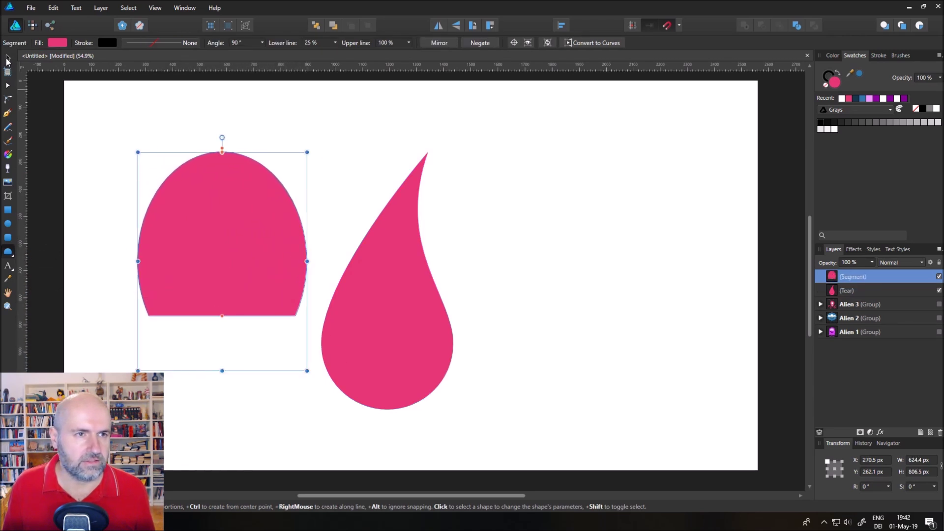
Step: Shrink the teardrop, turn it tip-down behind the segment, and place copies of it along the body's lower left edge
{"action": "left_click", "coordinate": [375, 288]}
{"action": "left_click_drag", "start_coordinate": [449, 166], "coordinate": [352, 384]}
{"action": "left_click_drag", "start_coordinate": [485, 174], "coordinate": [270, 281]}
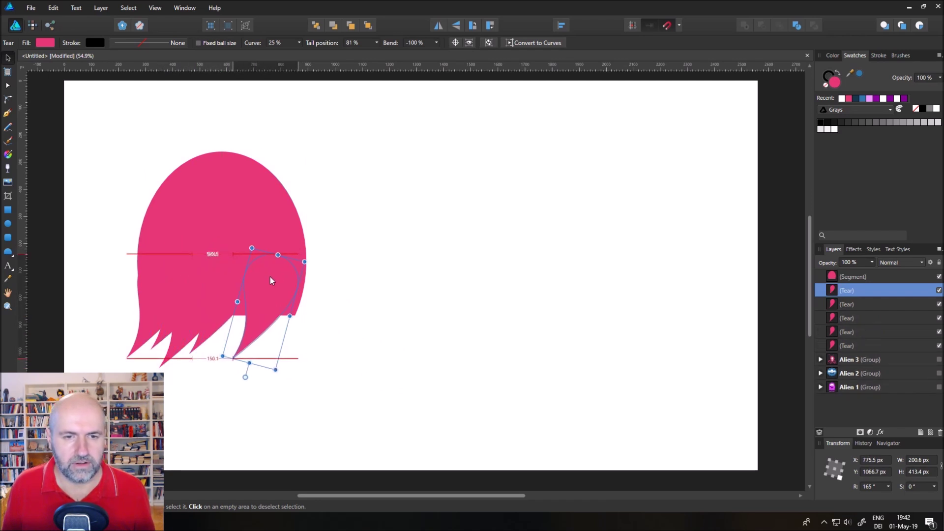
Step: Flip the teardrop horizontally and spread duplicates of it along the right half of the body's lower edge
{"action": "left_click", "coordinate": [438, 26]}
{"action": "left_click_drag", "start_coordinate": [240, 315], "coordinate": [217, 284]}
{"action": "key", "text": "ctrl+j"}
{"action": "key", "text": "ctrl+j"}
{"action": "key", "text": "ctrl+j"}
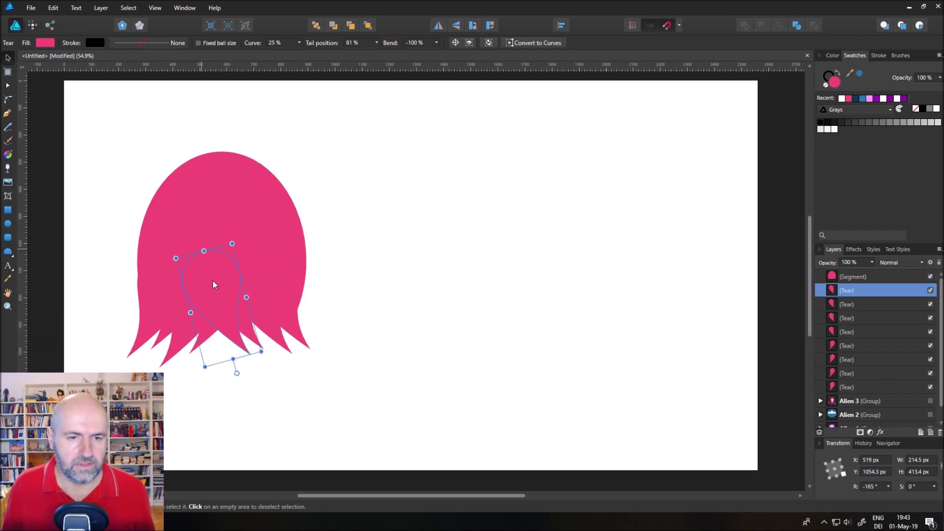
Step: Rotate the middle teardrops to point almost straight down and fill the centre of the fringe with them
{"action": "left_click_drag", "start_coordinate": [234, 373], "coordinate": [225, 376]}
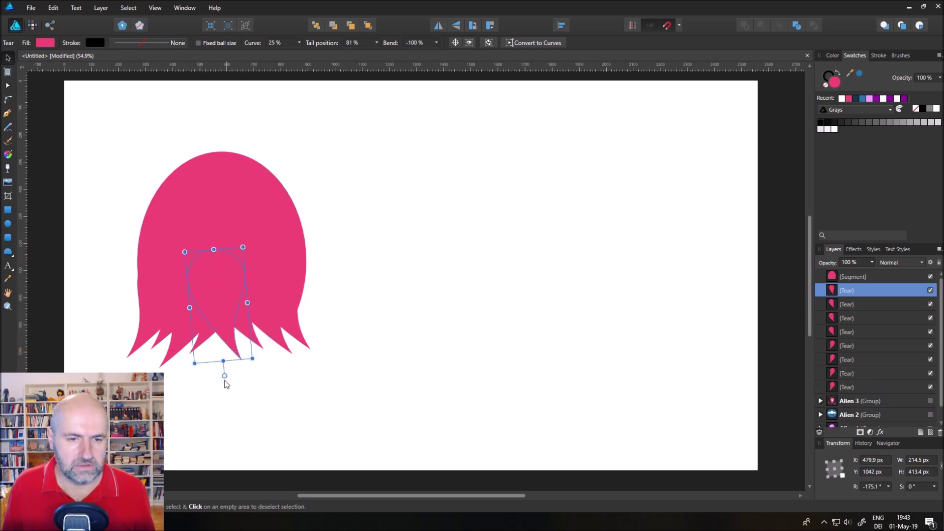
{"action": "left_click_drag", "start_coordinate": [225, 327], "coordinate": [211, 318]}
{"action": "mouse_move", "coordinate": [204, 372]}
{"action": "left_mouse_down"}
{"action": "mouse_move", "coordinate": [211, 379]}
{"action": "mouse_move", "coordinate": [202, 371]}
{"action": "left_mouse_up"}
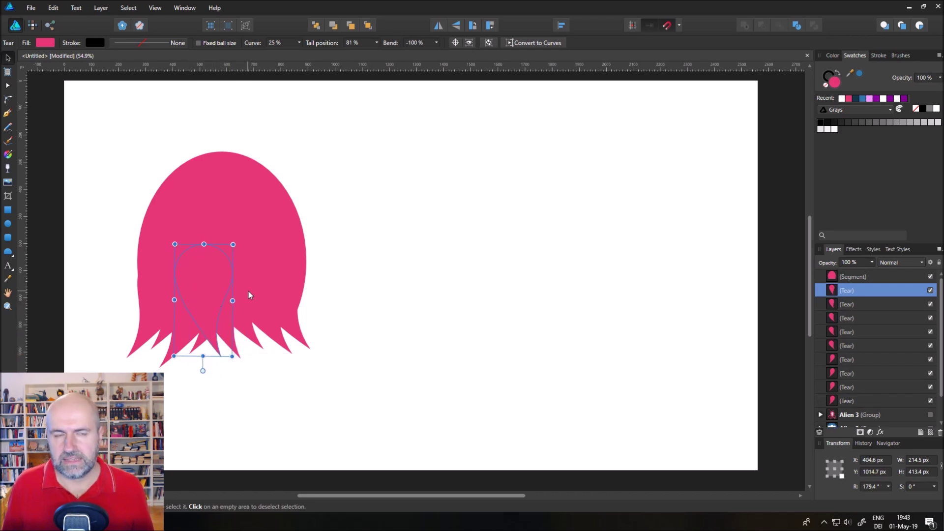
{"action": "left_click", "coordinate": [359, 280]}
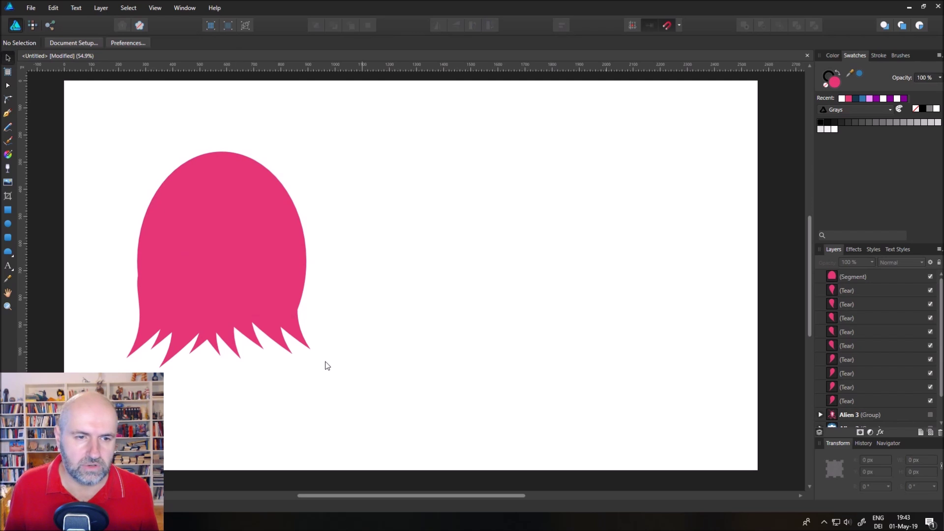
Step: Adjust the leftmost teardrop's position so its edge blends into the side of the body
{"action": "left_click", "coordinate": [149, 305]}
{"action": "left_click", "coordinate": [144, 329]}
{"action": "left_click_drag", "start_coordinate": [145, 328], "coordinate": [144, 312]}
{"action": "left_click", "coordinate": [93, 286]}
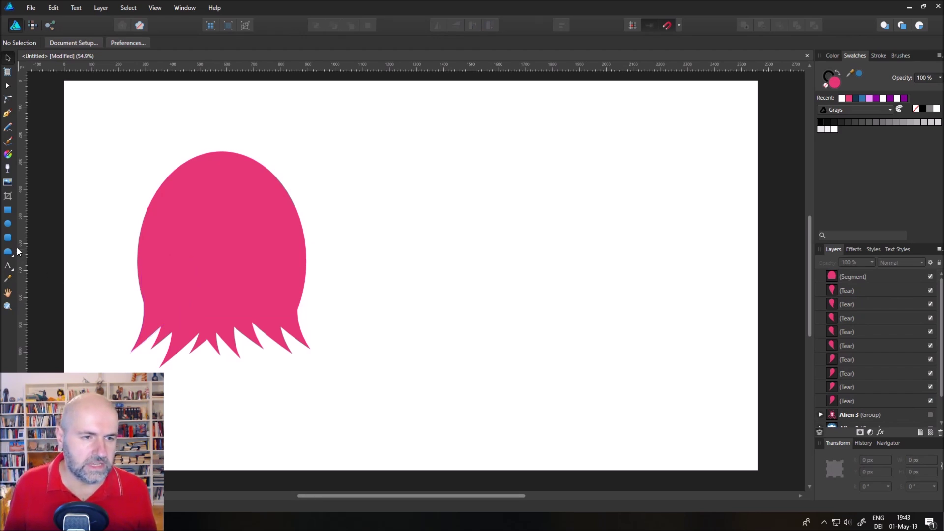
Step: Draw an ellipse about 393 by 240 px on the lower body and fill it white
{"action": "left_click", "coordinate": [7, 224]}
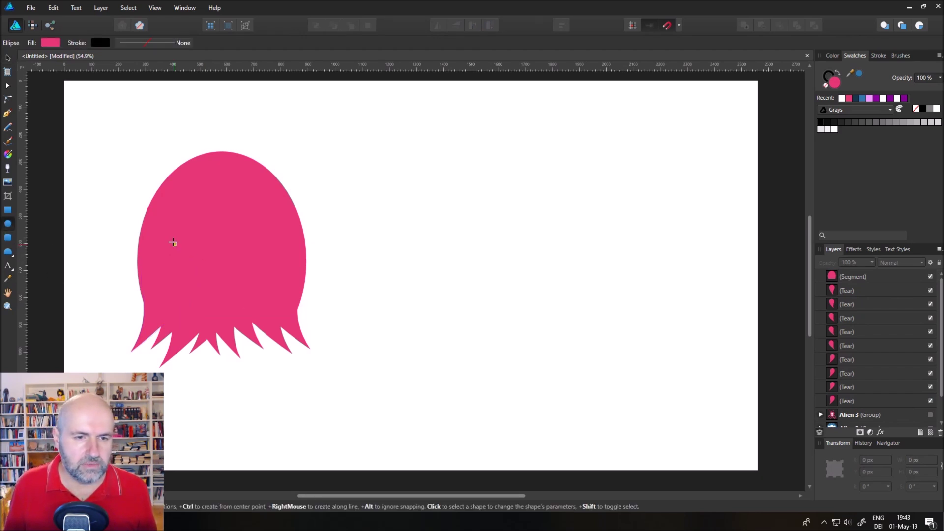
{"action": "left_click_drag", "start_coordinate": [170, 241], "coordinate": [277, 304]}
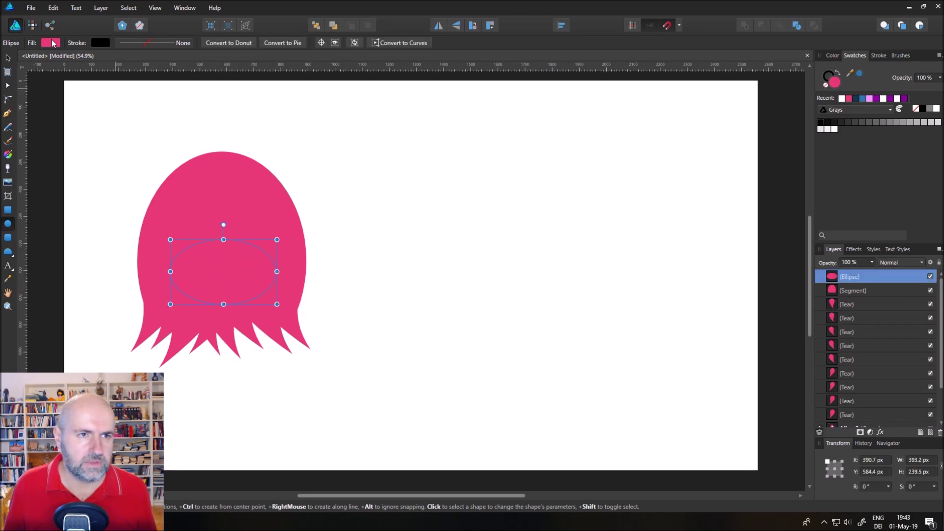
{"action": "left_click", "coordinate": [50, 43]}
{"action": "left_click_drag", "start_coordinate": [75, 128], "coordinate": [89, 210]}
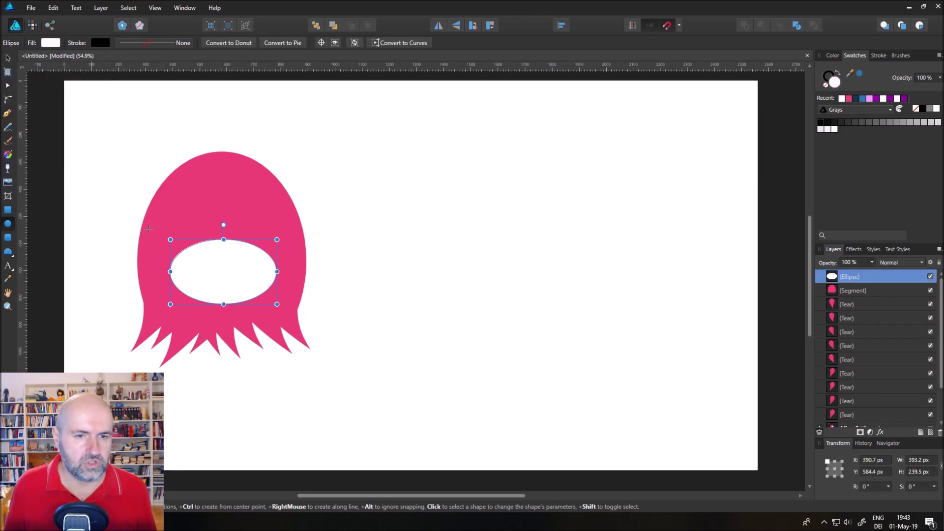
Step: Convert the white ellipse to curves and move its top and bottom nodes down to form a smiling mouth
{"action": "right_click", "coordinate": [230, 260]}
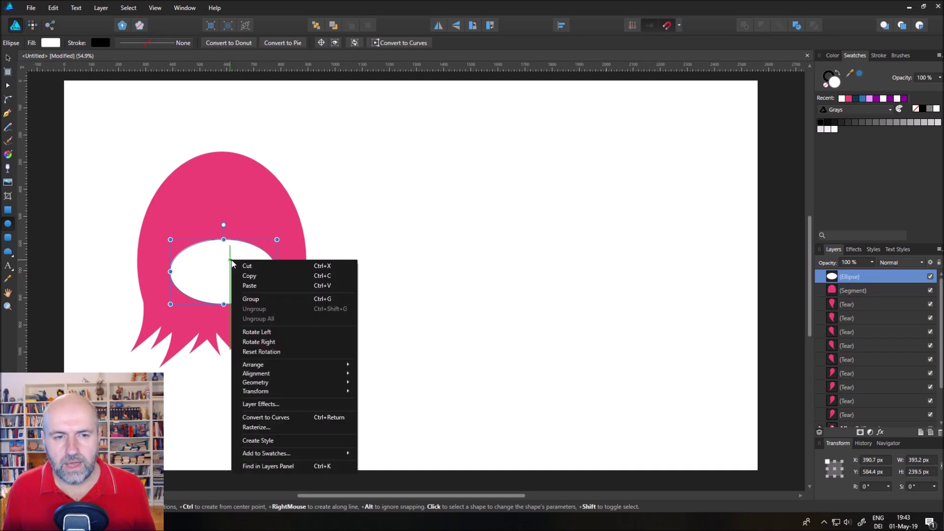
{"action": "left_click", "coordinate": [286, 419]}
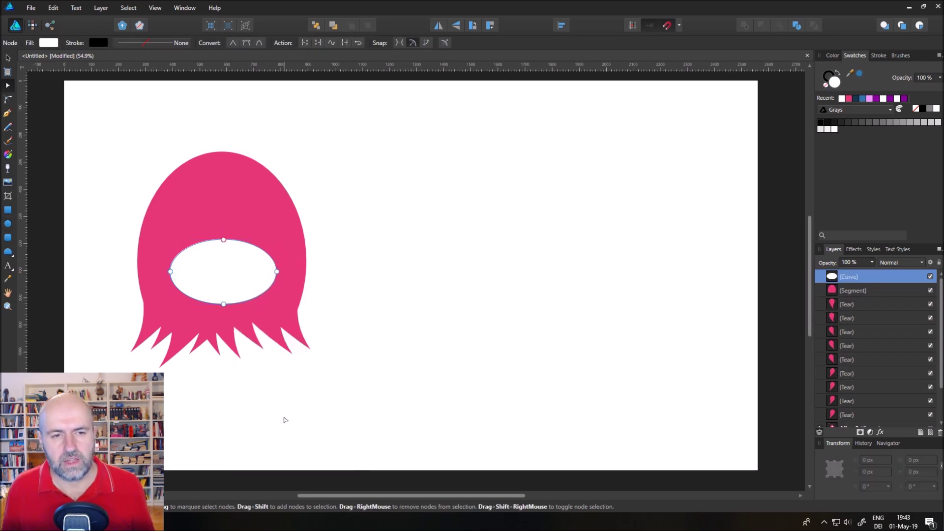
{"action": "left_click", "coordinate": [7, 87]}
{"action": "left_click_drag", "start_coordinate": [224, 240], "coordinate": [223, 315]}
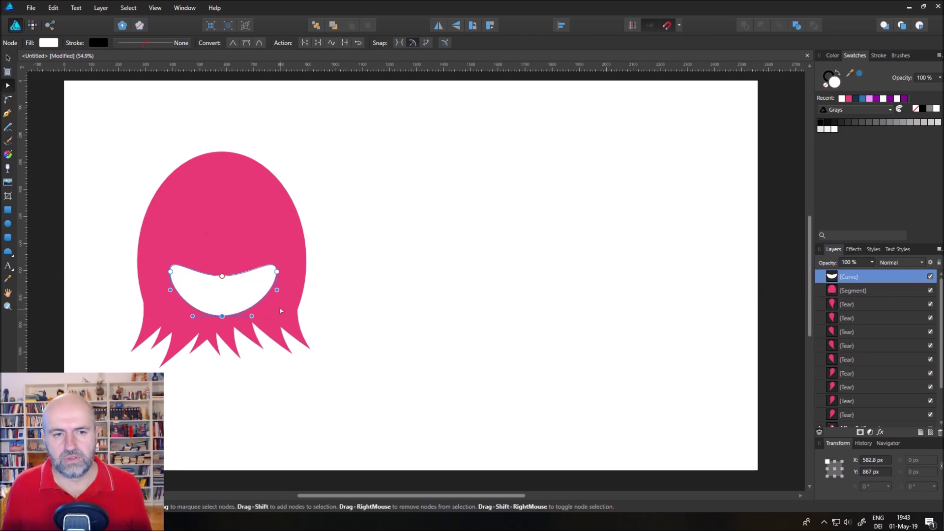
Step: Try to make the smile lopsided by shifting its upper and lower middle nodes to the left
{"action": "mouse_move", "coordinate": [222, 276]}
{"action": "left_mouse_down"}
{"action": "mouse_move", "coordinate": [184, 270]}
{"action": "mouse_move", "coordinate": [207, 277]}
{"action": "left_mouse_up"}
{"action": "left_click_drag", "start_coordinate": [222, 316], "coordinate": [196, 310]}
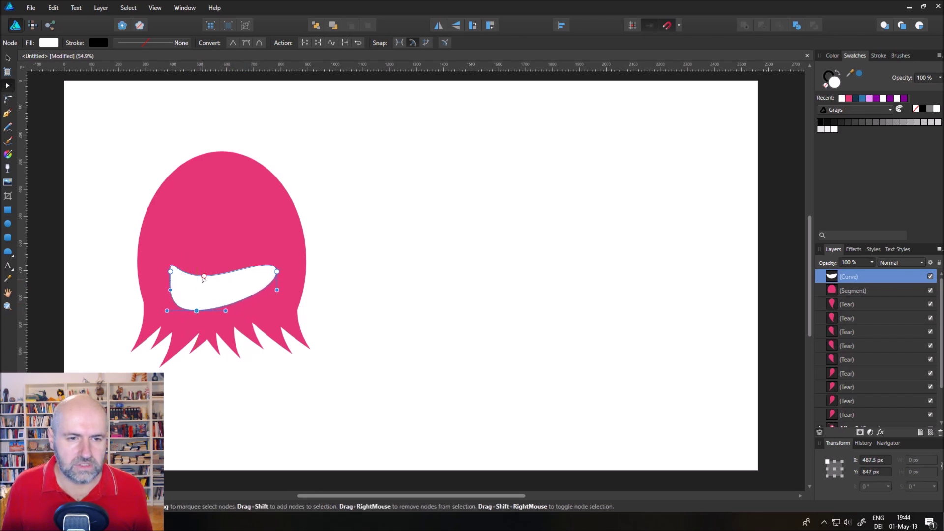
{"action": "left_click_drag", "start_coordinate": [204, 276], "coordinate": [209, 277]}
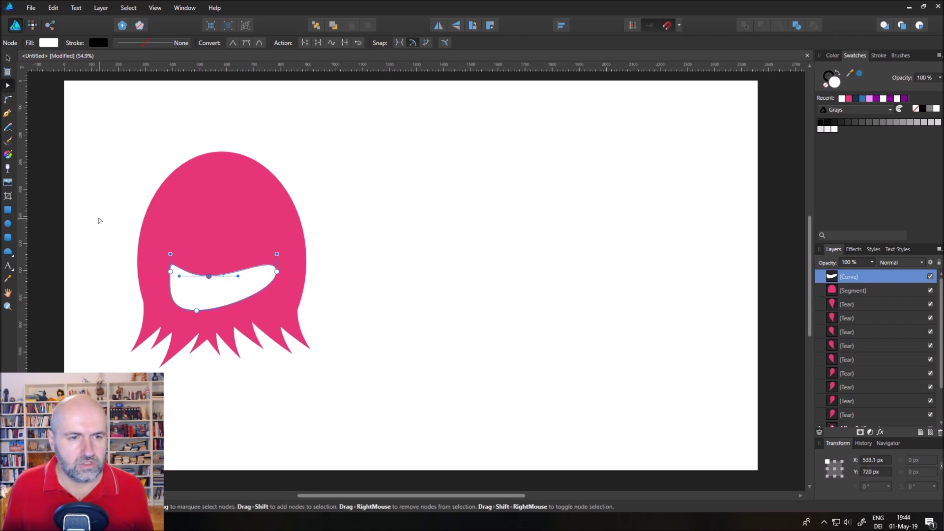
Step: Undo the lopsided node changes on the mouth
{"action": "key", "text": "ctrl+z"}
{"action": "key", "text": "ctrl+z"}
{"action": "key", "text": "ctrl+z"}
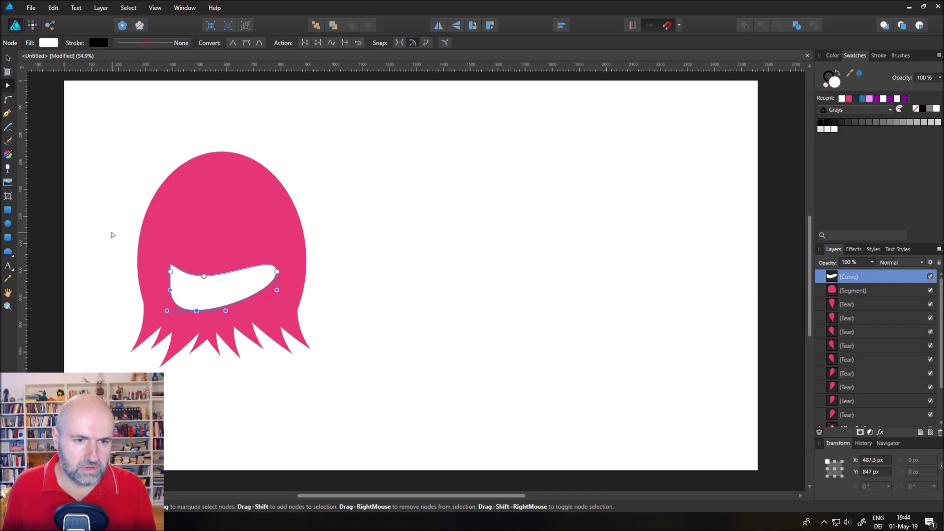
{"action": "key", "text": "ctrl+z"}
{"action": "key", "text": "ctrl+z"}
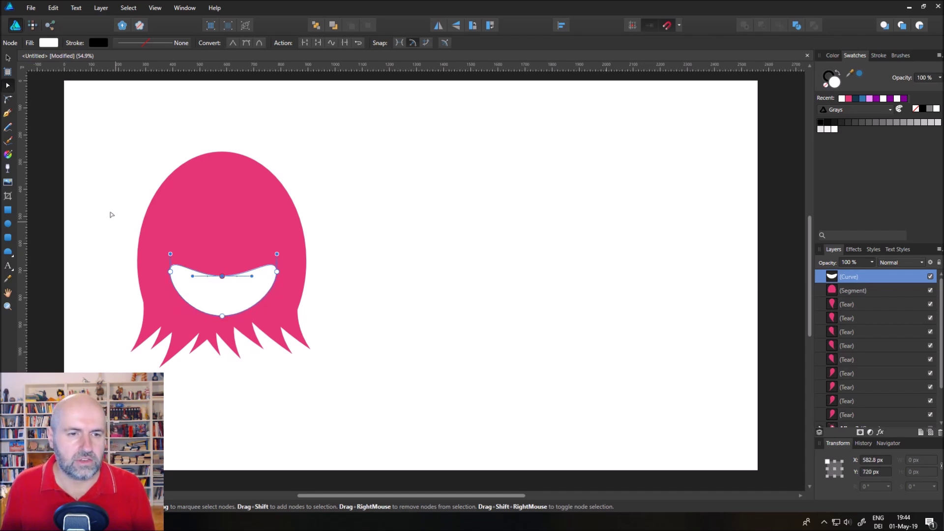
Step: Fill the mouth with the sampled body pink, darkened to about H 339, S 50, L 40
{"action": "left_click", "coordinate": [49, 43]}
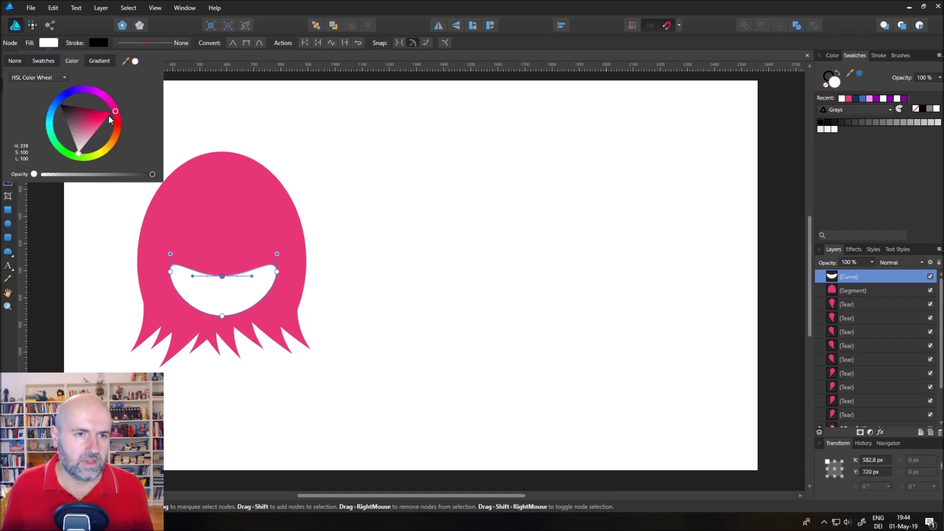
{"action": "left_click_drag", "start_coordinate": [134, 63], "coordinate": [223, 202]}
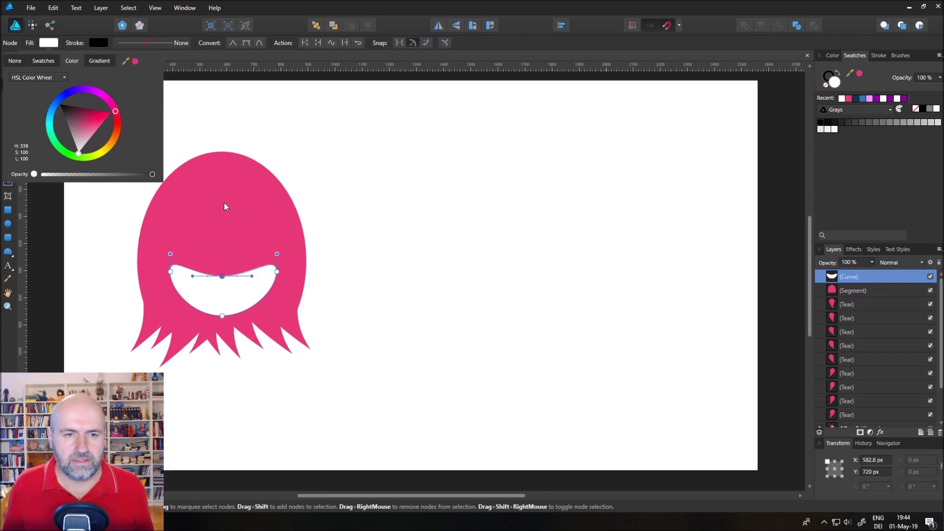
{"action": "left_click", "coordinate": [135, 62]}
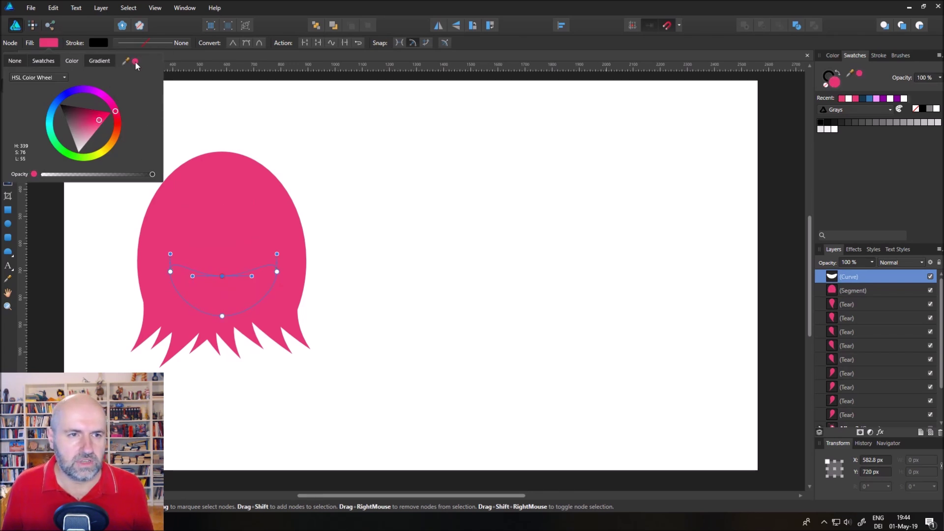
{"action": "left_click_drag", "start_coordinate": [94, 121], "coordinate": [90, 118]}
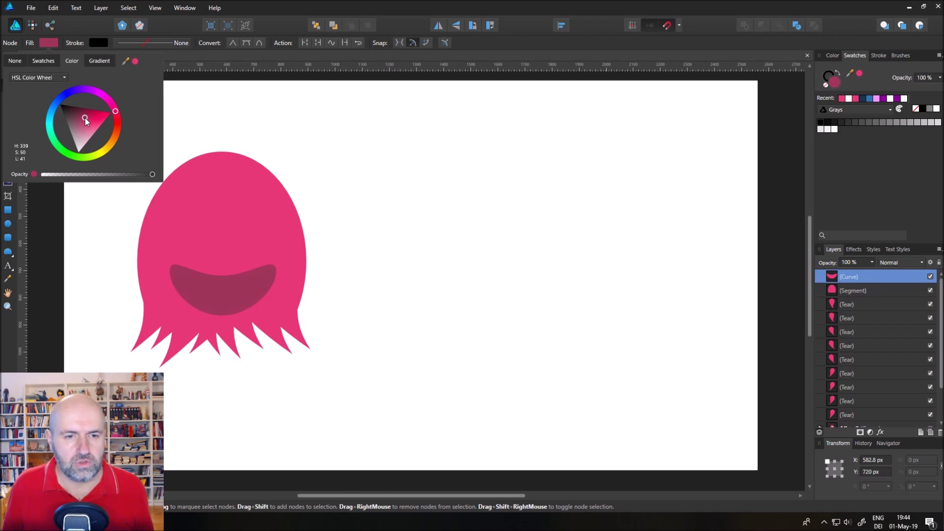
Step: Draw a segment about 170 by 221 px above the mouth and fill it white
{"action": "left_click", "coordinate": [8, 252]}
{"action": "left_click_drag", "start_coordinate": [171, 205], "coordinate": [217, 264]}
{"action": "left_click", "coordinate": [58, 43]}
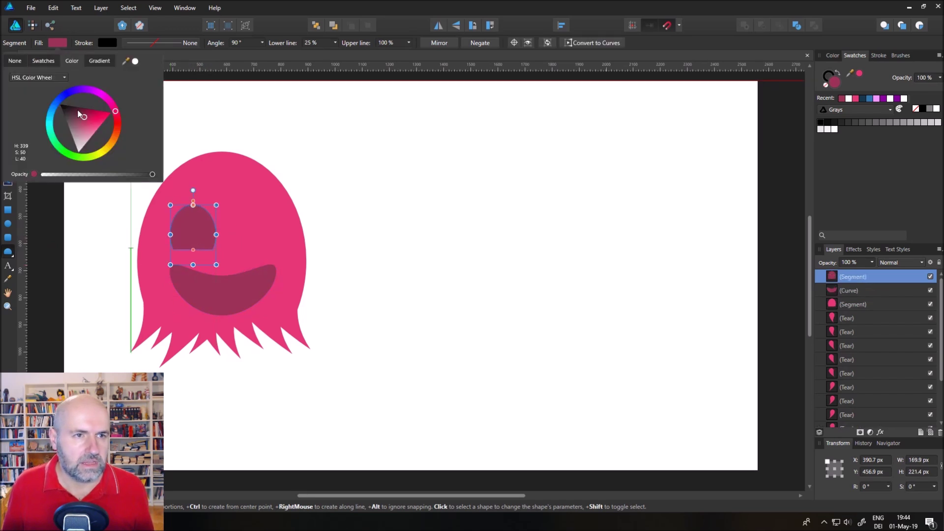
{"action": "left_click", "coordinate": [86, 144]}
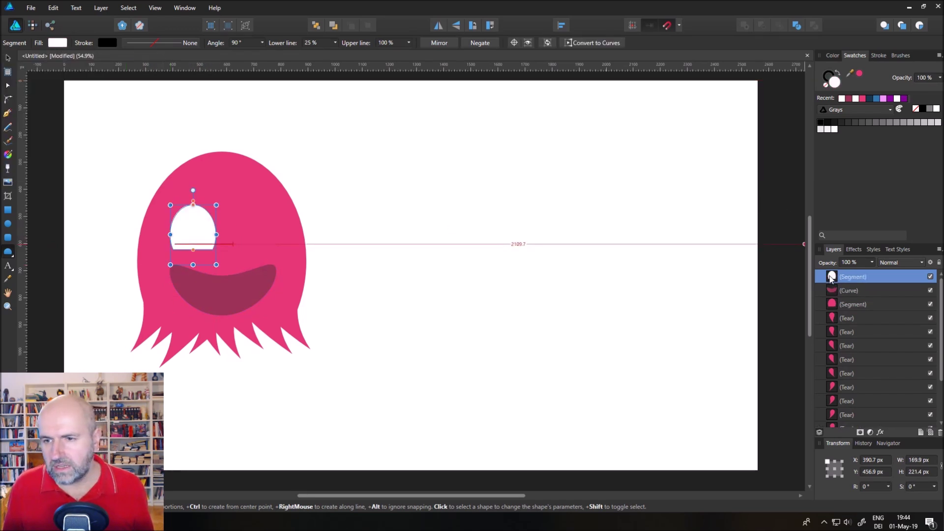
Step: Nest the white segment inside the mouth curve and turn it nearly upside down as a tooth at the upper lip
{"action": "left_click_drag", "start_coordinate": [833, 279], "coordinate": [850, 292]}
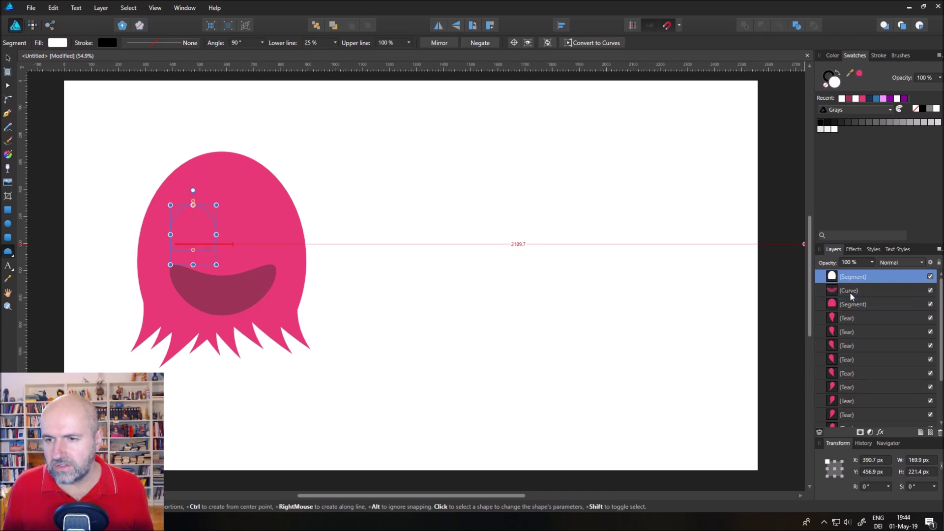
{"action": "left_click", "coordinate": [8, 59]}
{"action": "left_click_drag", "start_coordinate": [197, 235], "coordinate": [213, 275]}
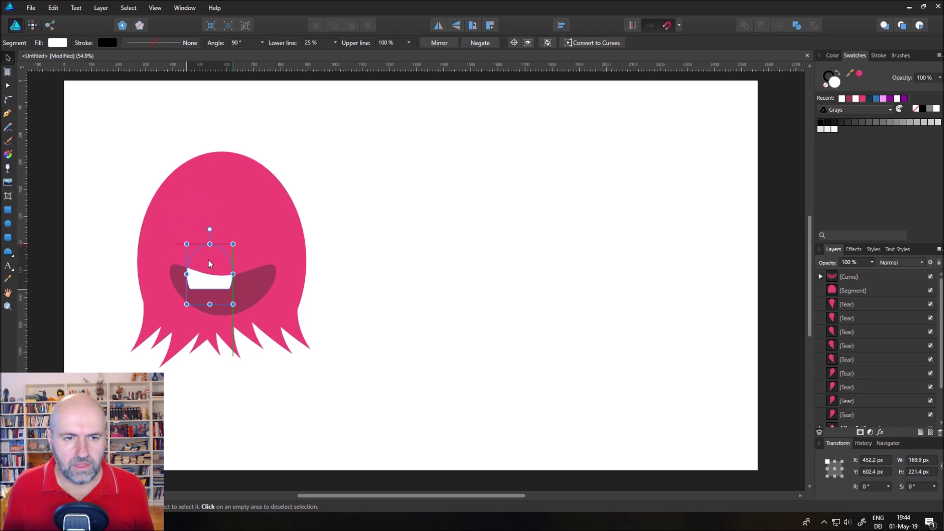
{"action": "left_click_drag", "start_coordinate": [209, 229], "coordinate": [199, 278]}
{"action": "left_click", "coordinate": [92, 260]}
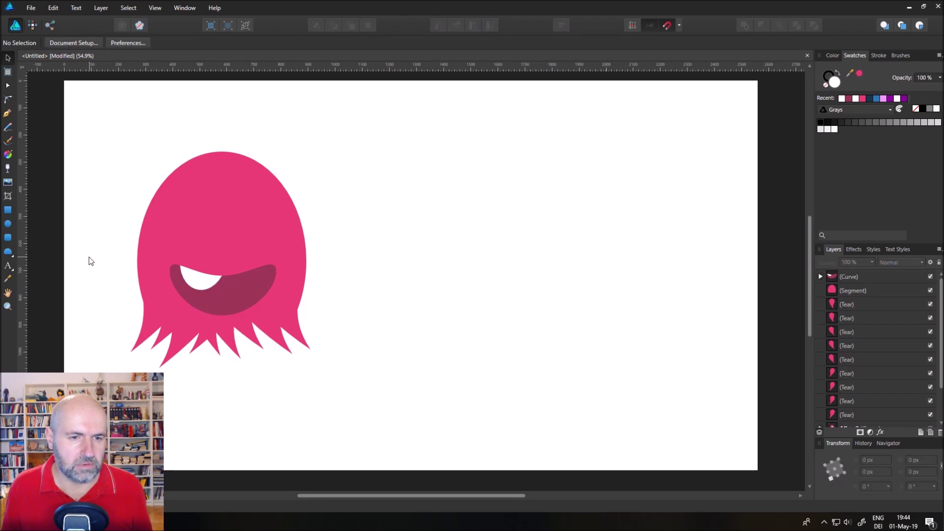